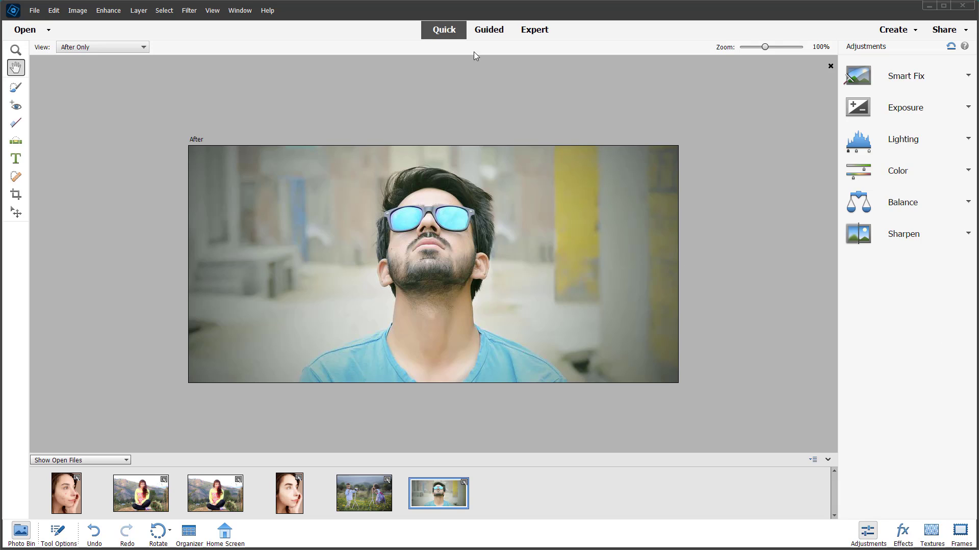
# Start the Replace Background guided edit from the Special Edits for the photo of the man in sunglasses.
pyautogui.click(490, 33)
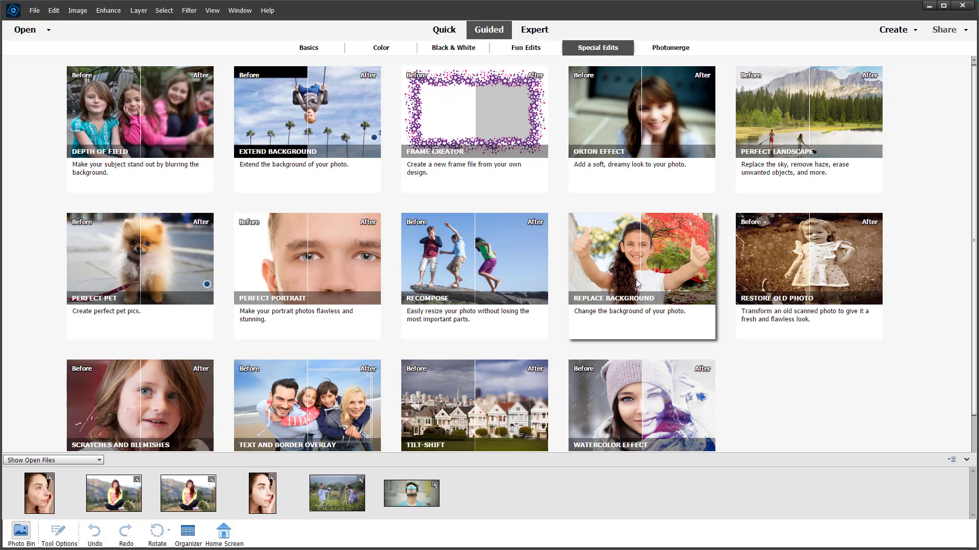
pyautogui.click(648, 275)
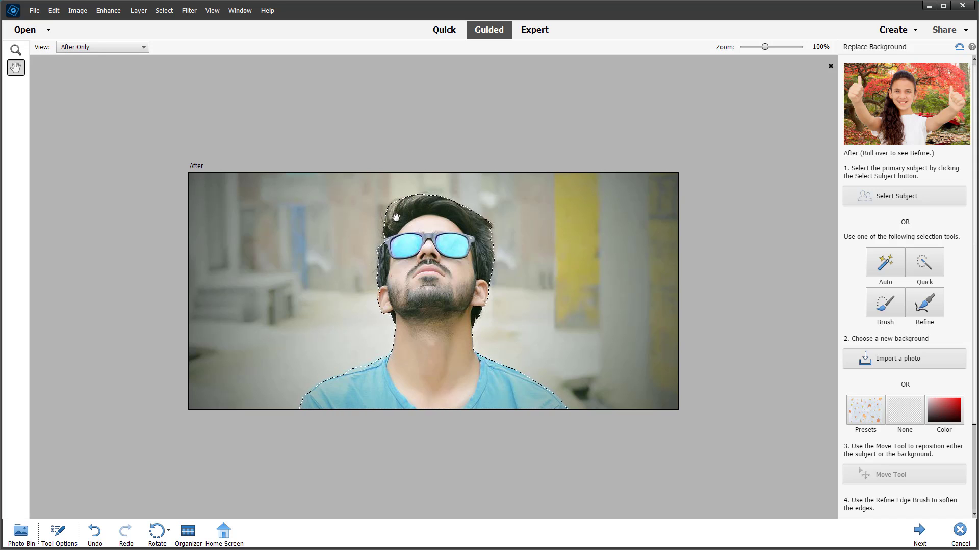
# Try the Auto selection tool by drawing rectangles over the man's face and around his whole figure.
pyautogui.click(884, 270)
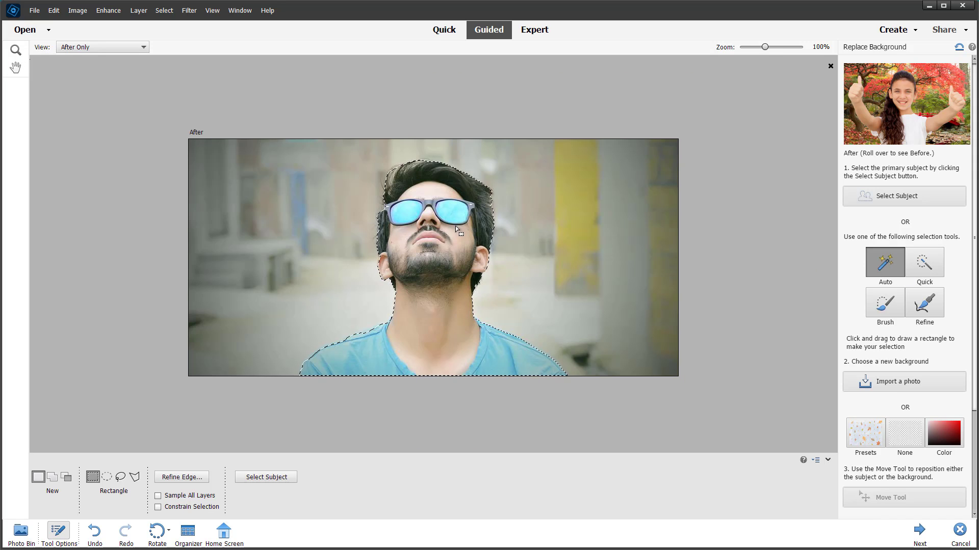
pyautogui.click(431, 227)
pyautogui.moveTo(422, 190); pyautogui.dragTo(449, 312)
pyautogui.moveTo(252, 164); pyautogui.dragTo(664, 421)
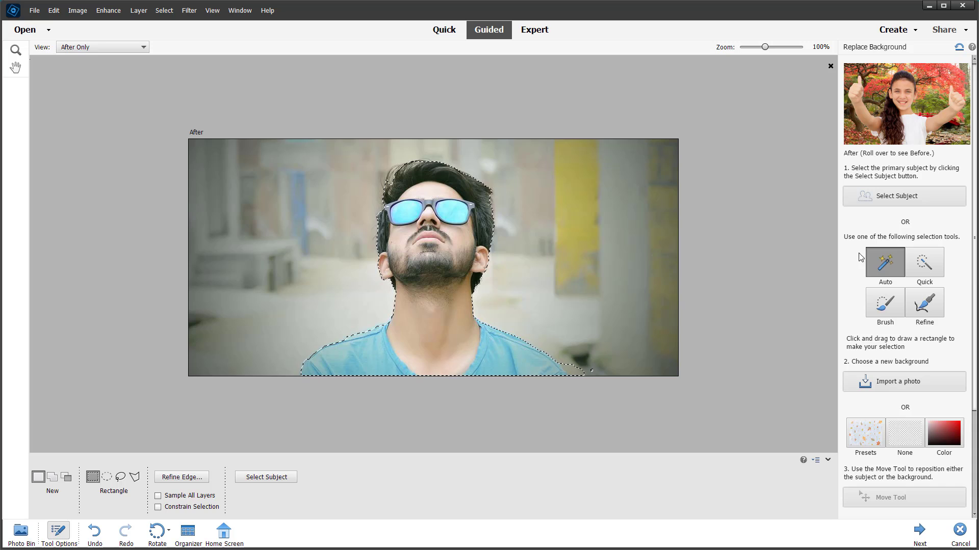
# Try the Quick, Brush and Refine selection tools beside the man's head and set the overlay opacity to 56%.
pyautogui.click(924, 264)
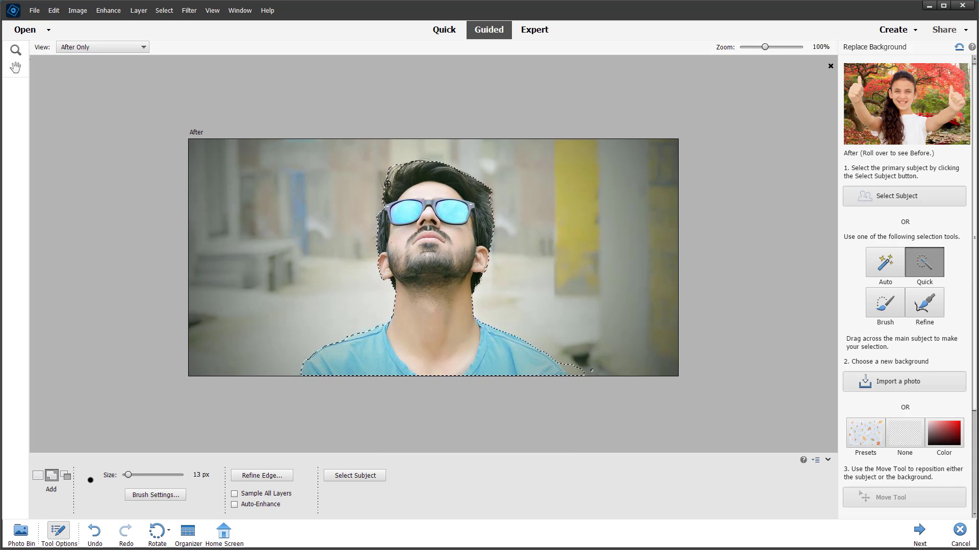
pyautogui.click(895, 309)
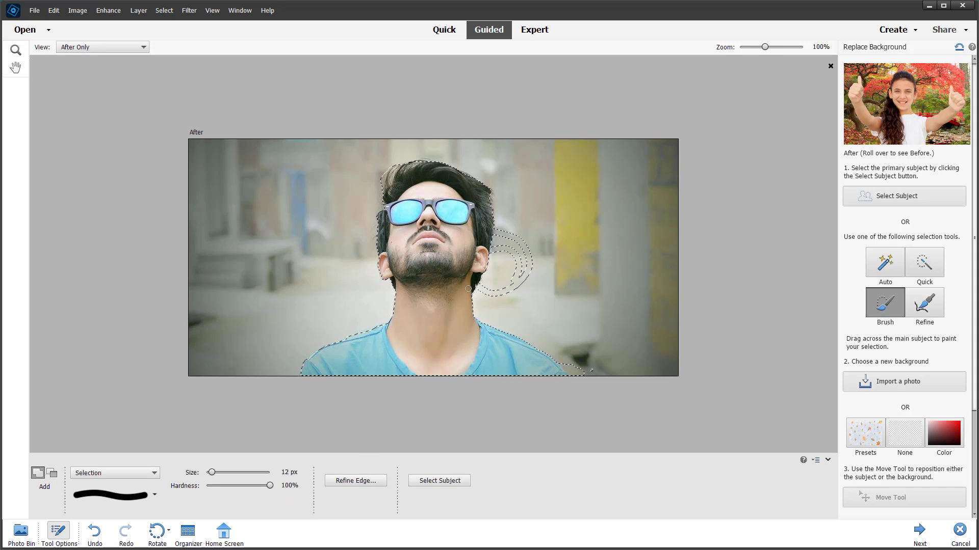
pyautogui.click(924, 303)
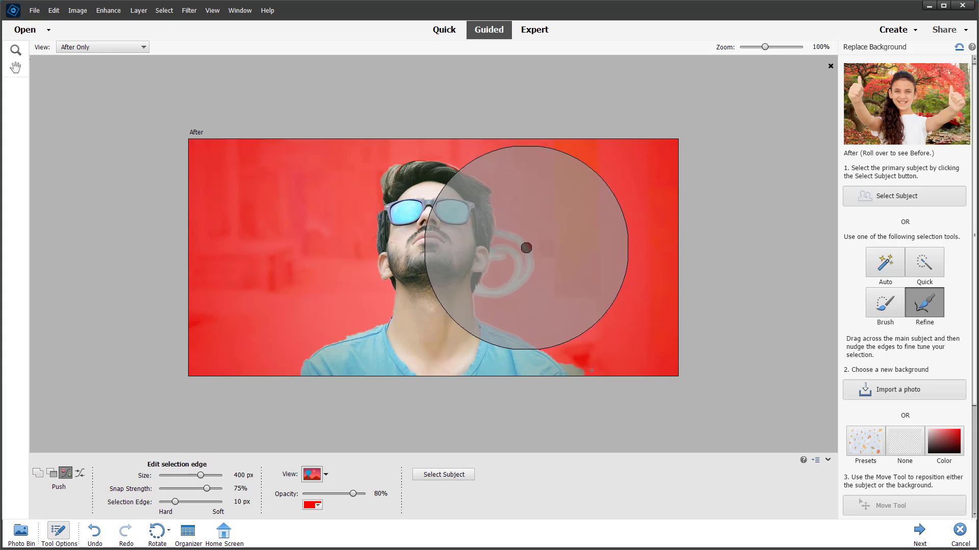
pyautogui.moveTo(547, 281)
pyautogui.mouseDown()
pyautogui.moveTo(536, 241)
pyautogui.moveTo(526, 242)
pyautogui.moveTo(533, 276)
pyautogui.moveTo(528, 284)
pyautogui.moveTo(531, 254)
pyautogui.moveTo(528, 285)
pyautogui.mouseUp()
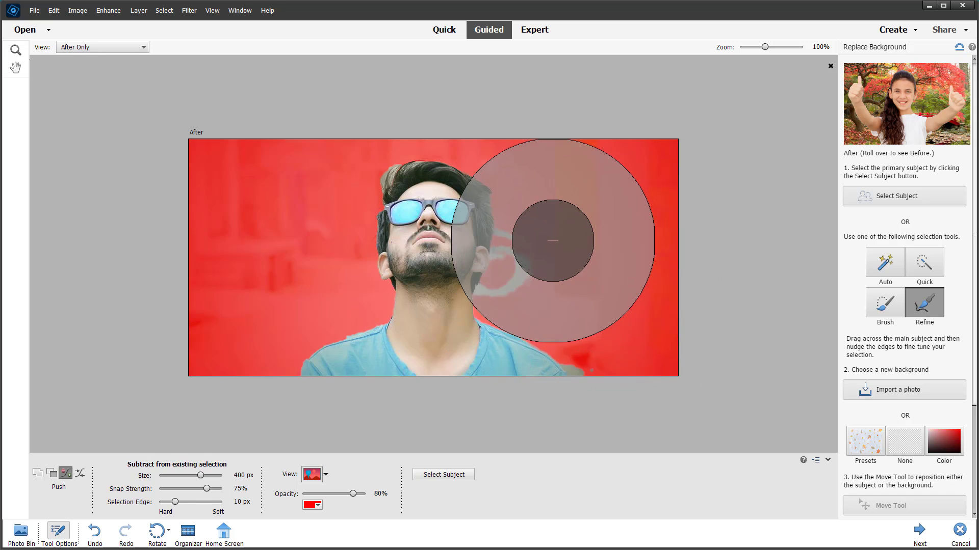
pyautogui.moveTo(350, 497); pyautogui.dragTo(339, 498)
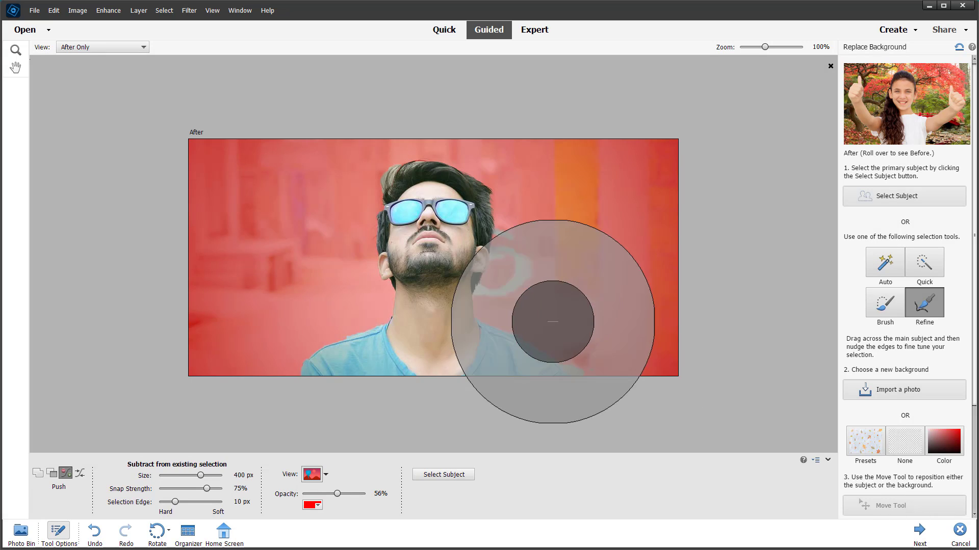
# Reselect the man automatically with Select Subject.
pyautogui.click(922, 203)
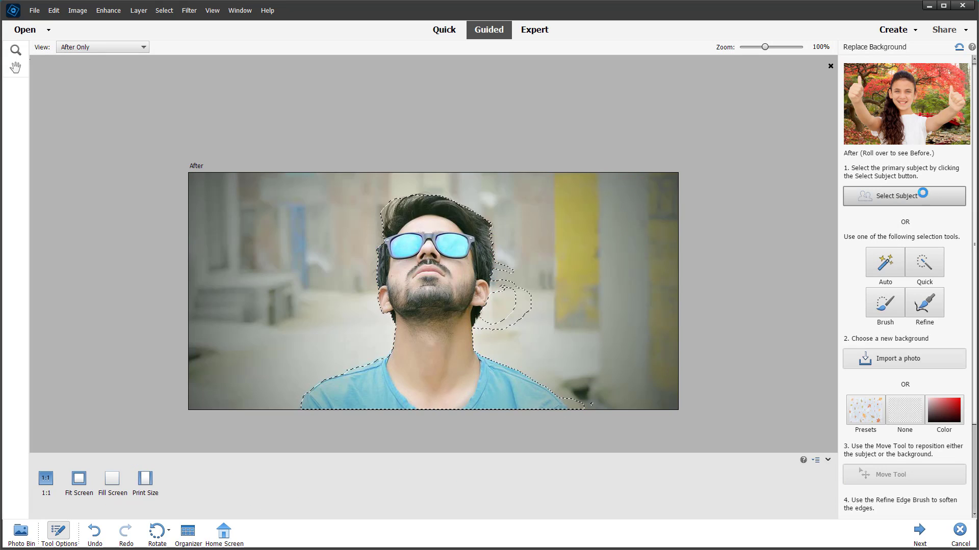
pyautogui.click(452, 208)
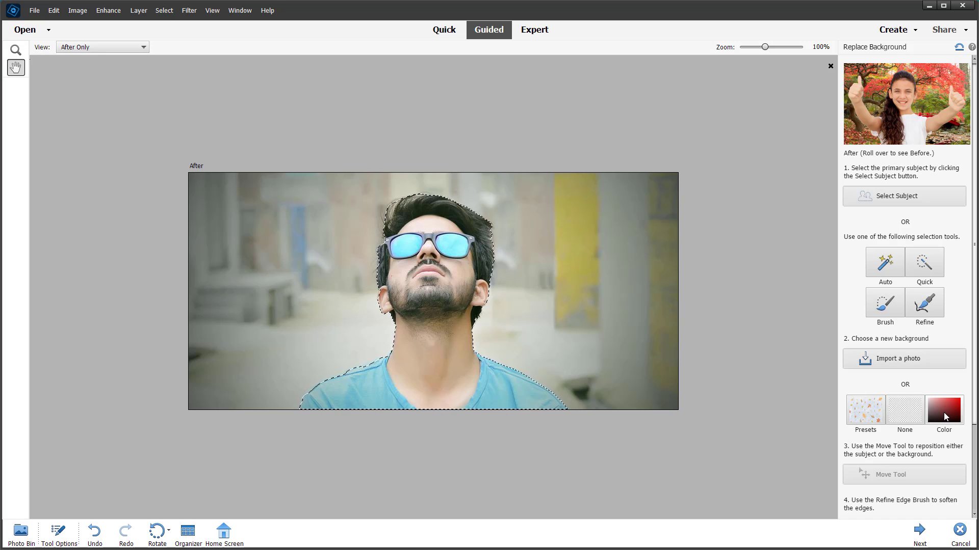
# Compare the sunset, orange and pink watercolor background presets and apply the pink watercolor one.
pyautogui.click(865, 410)
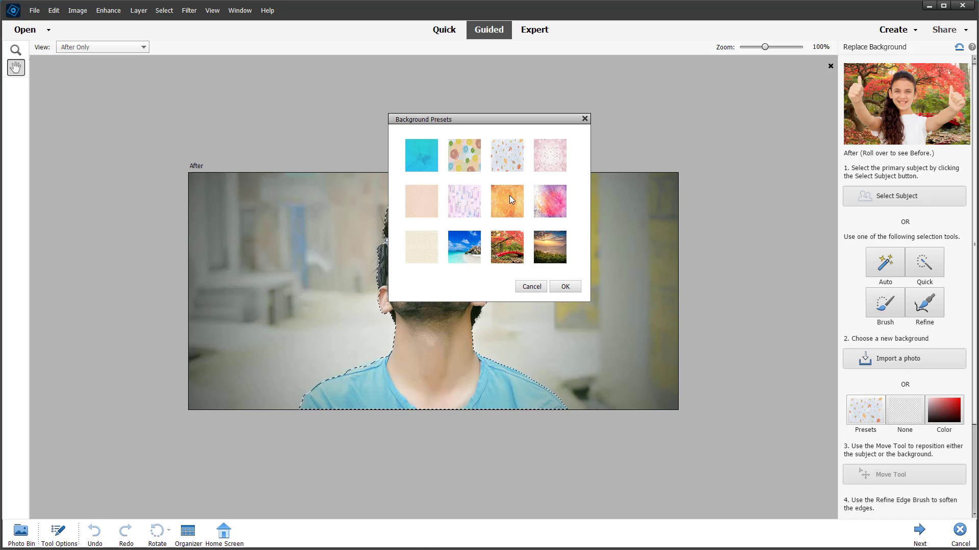
pyautogui.click(555, 243)
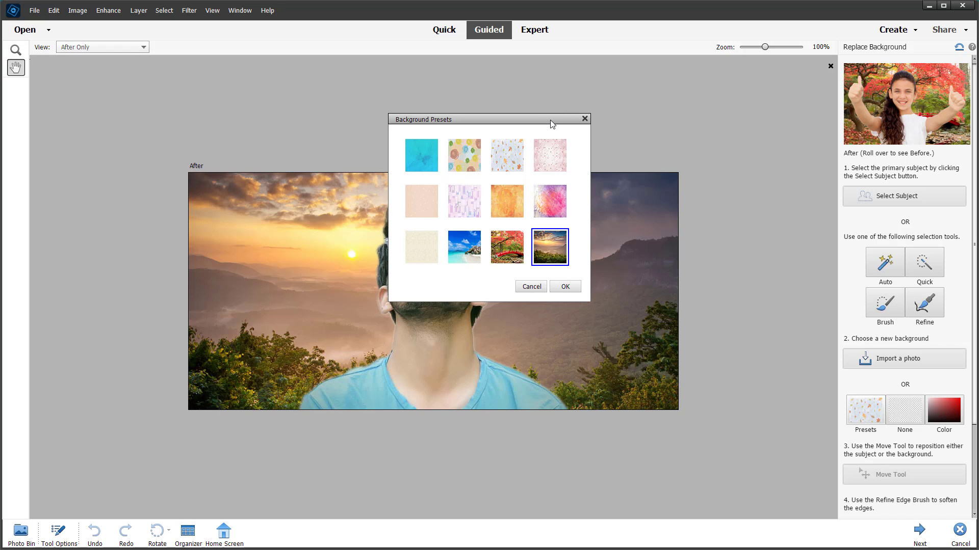
pyautogui.moveTo(547, 124); pyautogui.dragTo(793, 80)
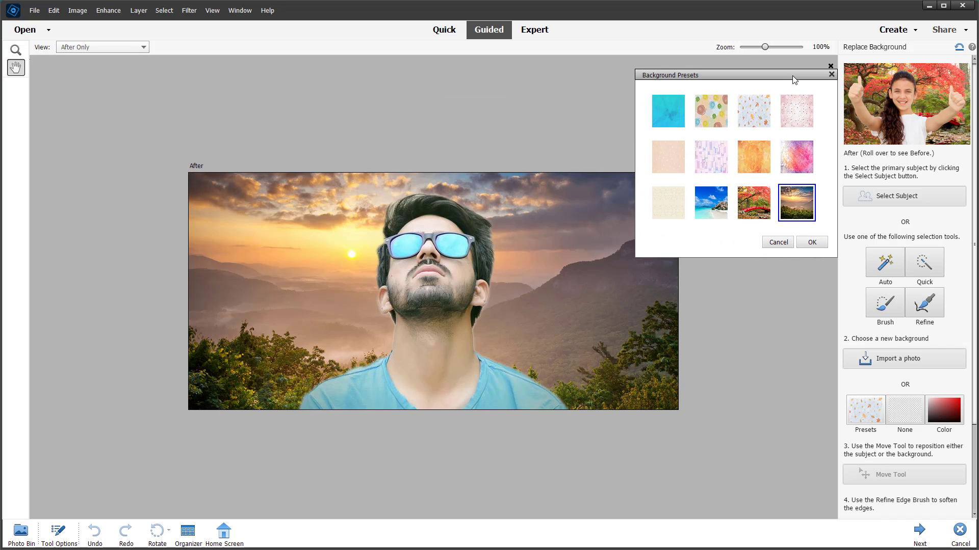
pyautogui.click(764, 158)
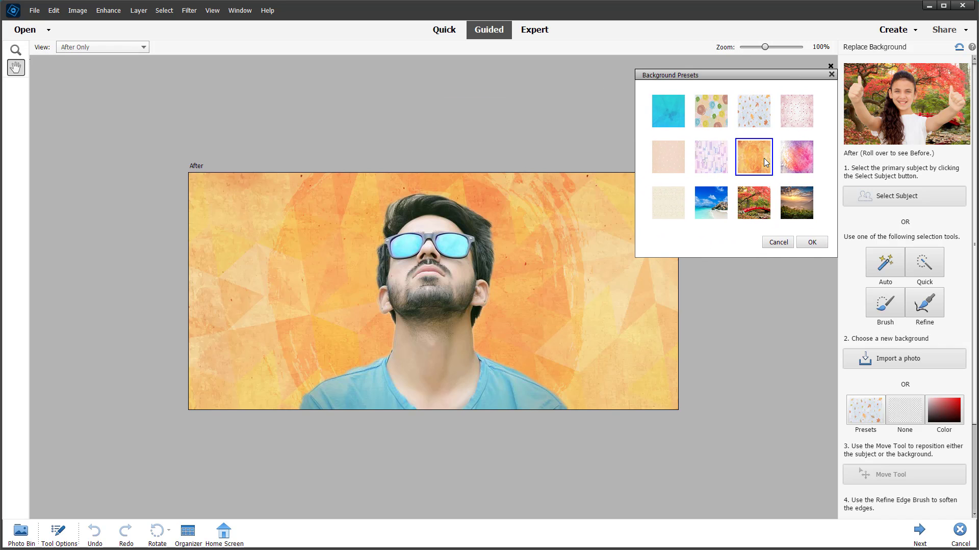
pyautogui.click(806, 168)
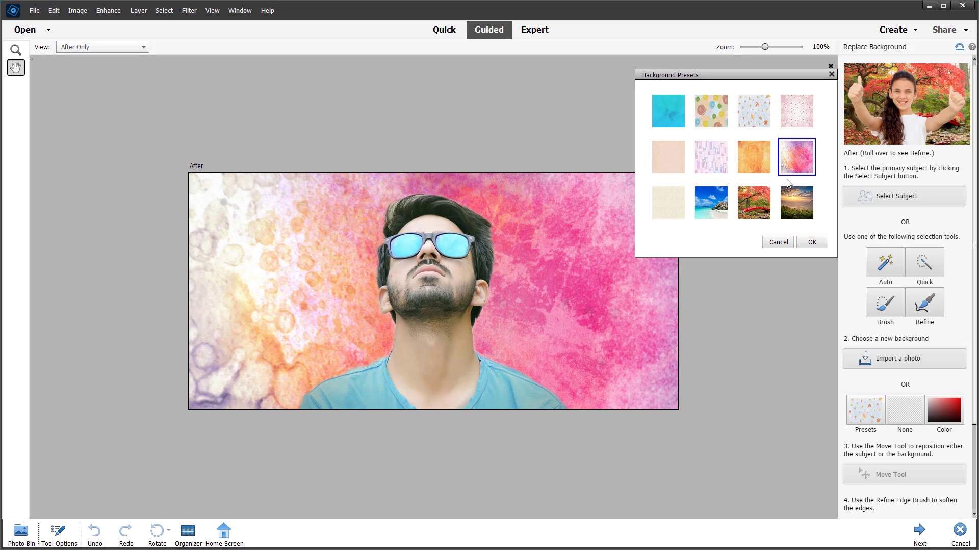
pyautogui.click(811, 243)
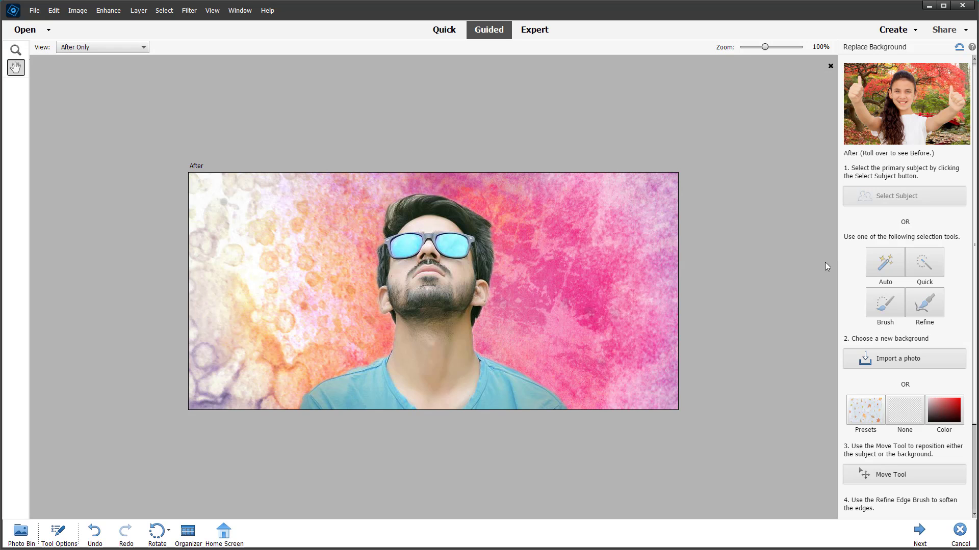
# Make the background transparent and try a solid red fill behind the man.
pyautogui.click(908, 419)
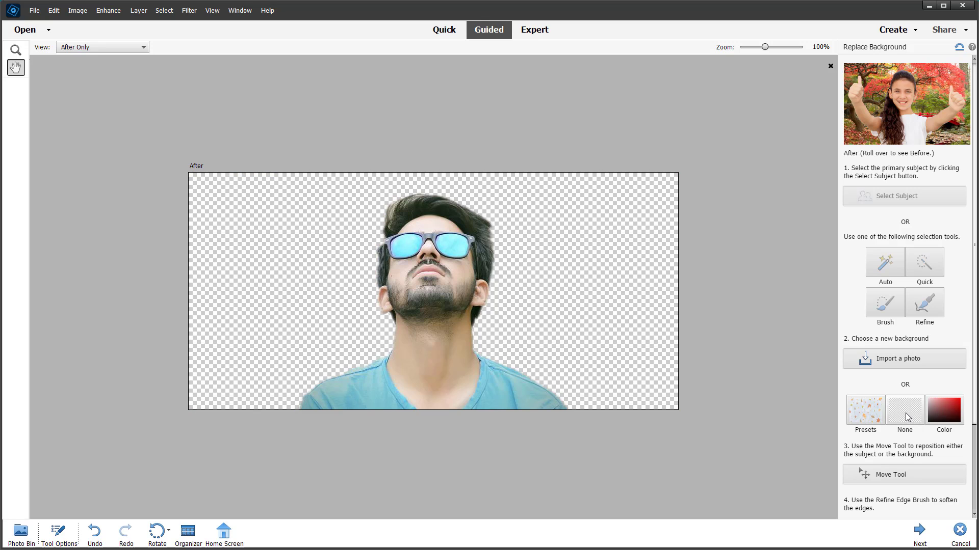
pyautogui.click(943, 417)
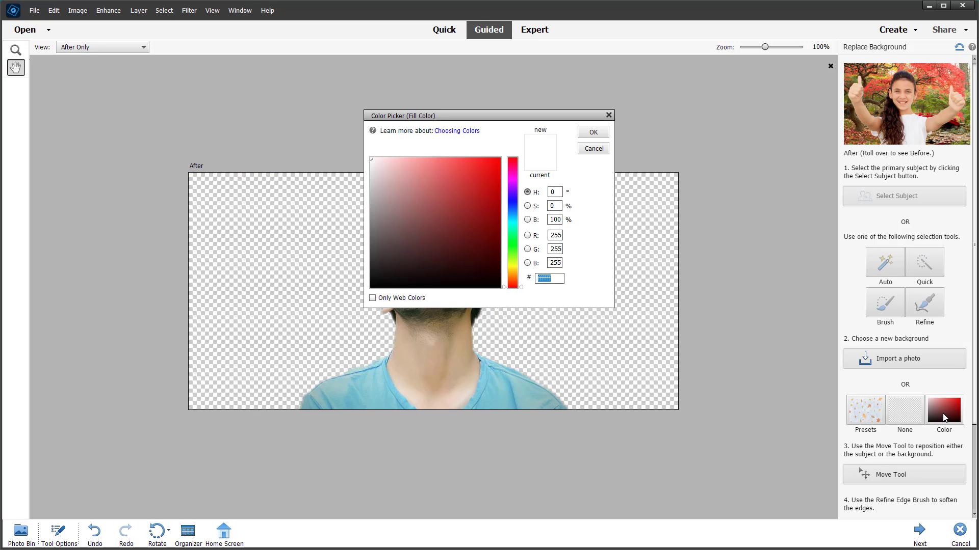
pyautogui.click(586, 136)
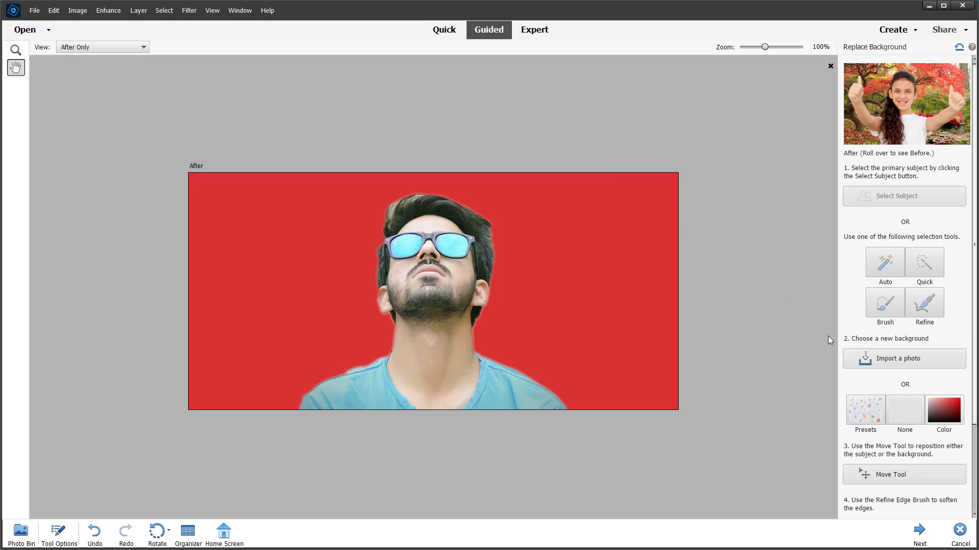
# Import 12.jpg from the Images folder on drive TT (L:) as the new background.
pyautogui.click(876, 361)
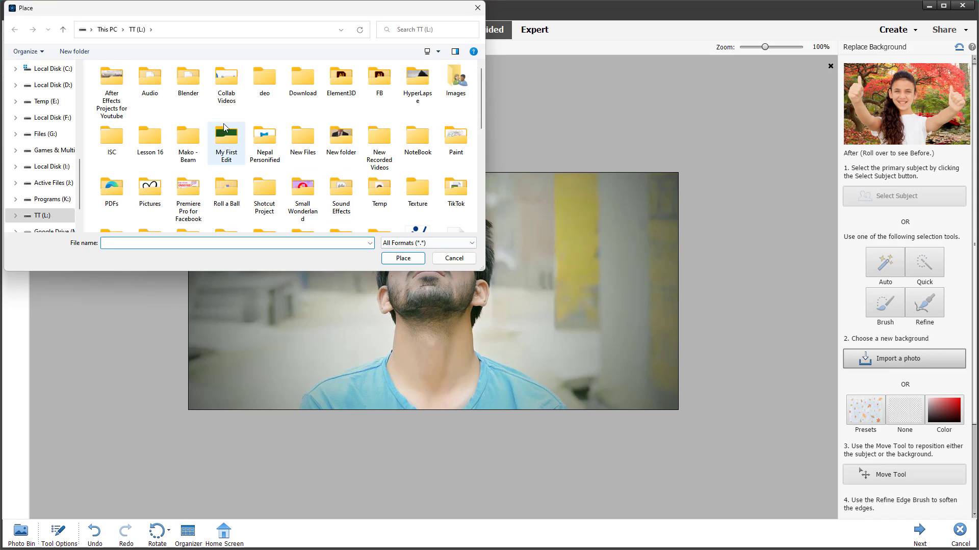
pyautogui.scroll(-5, 302, 140)
pyautogui.scroll(5, 316, 143)
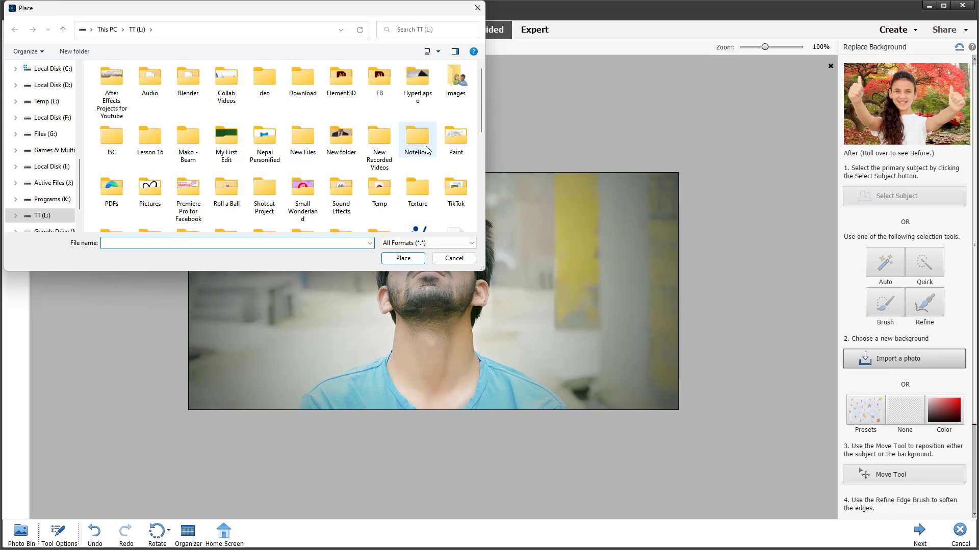
pyautogui.click(198, 141)
pyautogui.press('p')
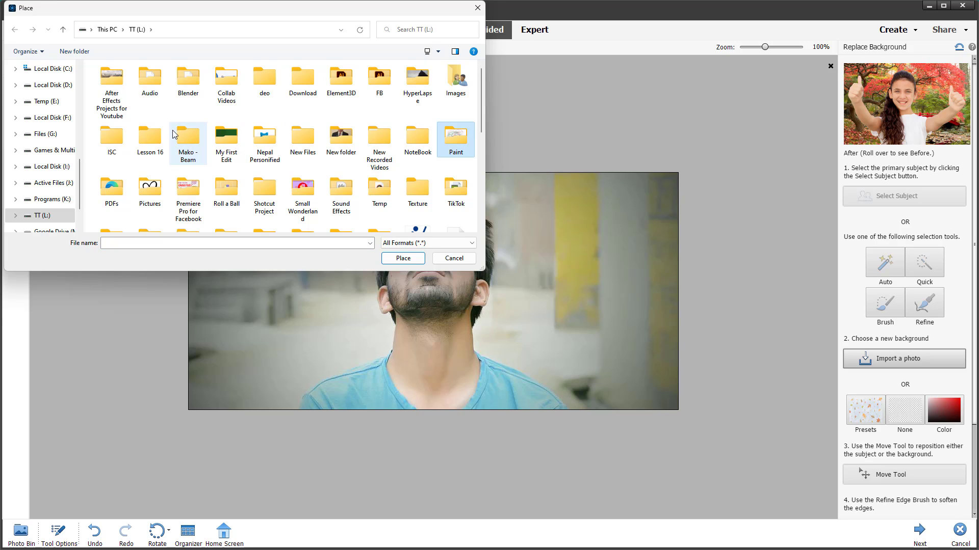
pyautogui.press('i')
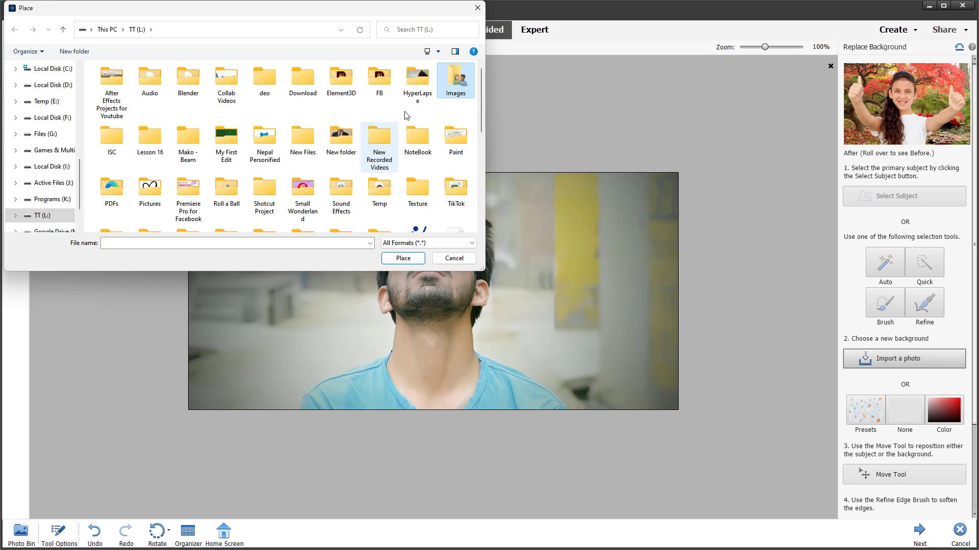
pyautogui.doubleClick(452, 95)
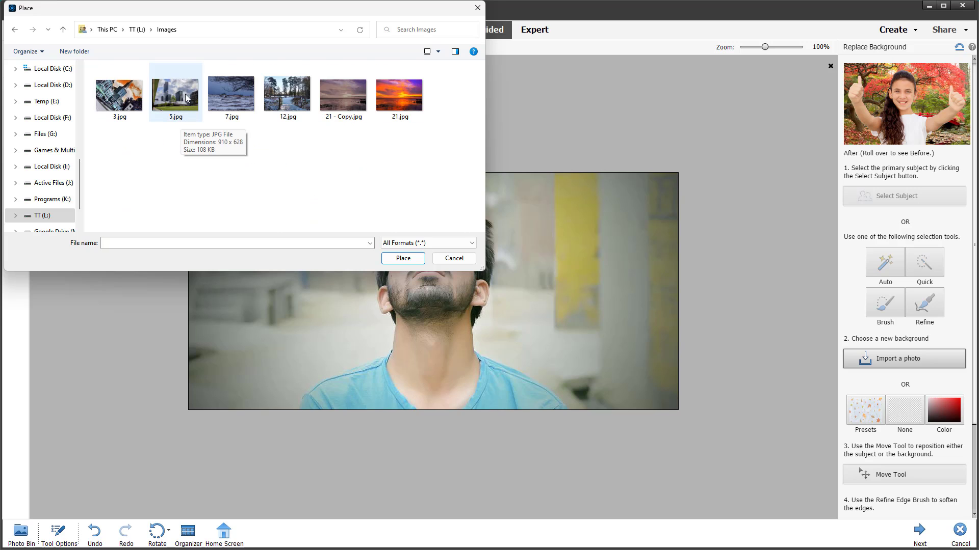
pyautogui.click(287, 94)
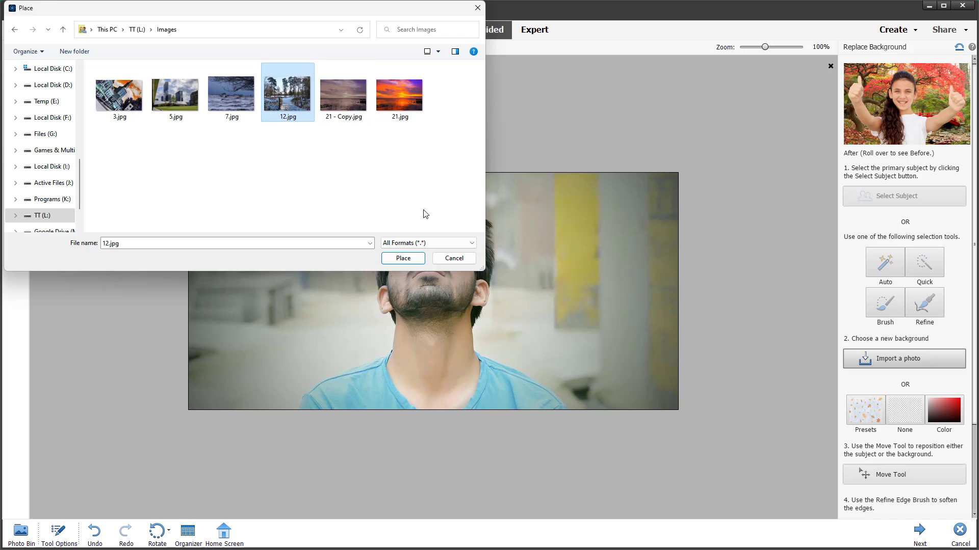
pyautogui.click(412, 264)
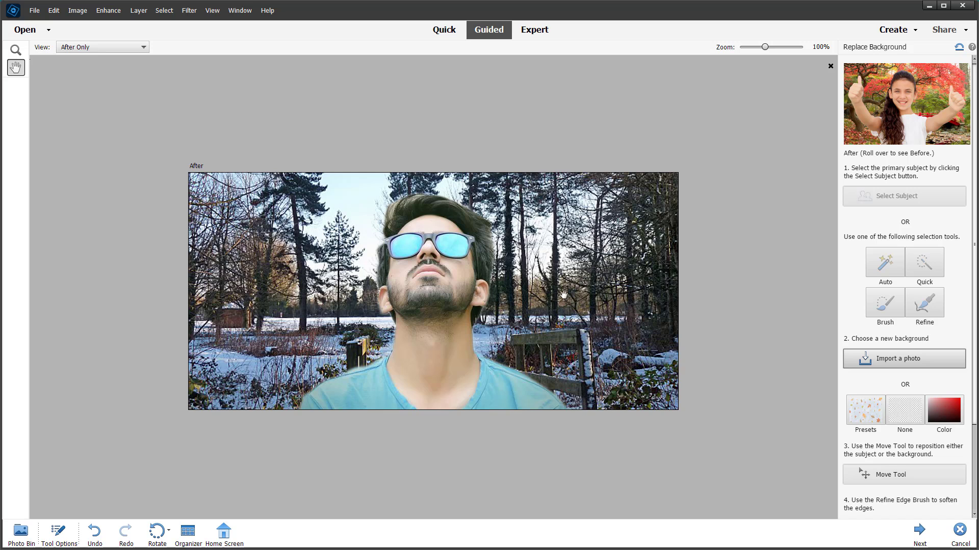
# Shift the snowy forest background slightly downward behind the man with the Move Tool.
pyautogui.click(904, 473)
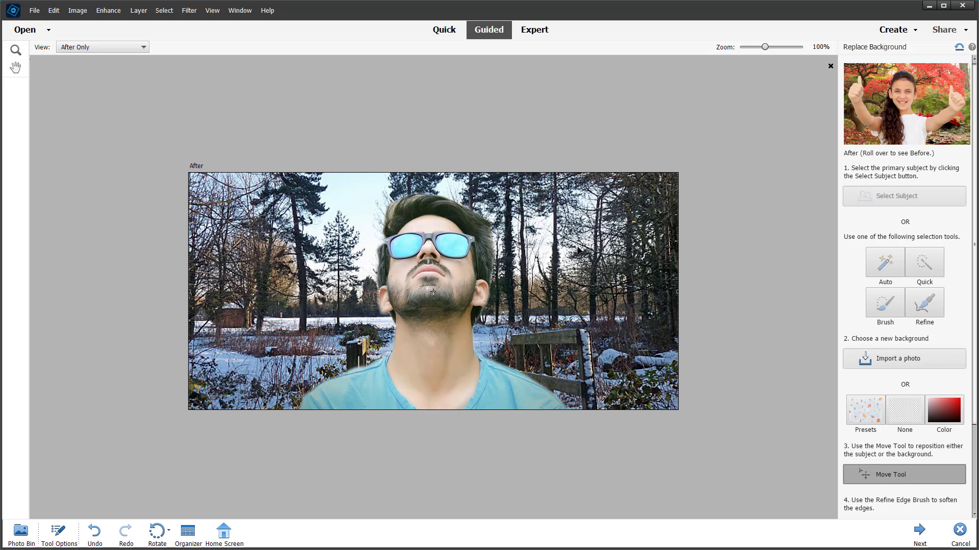
pyautogui.moveTo(579, 265)
pyautogui.mouseDown()
pyautogui.moveTo(578, 204)
pyautogui.moveTo(577, 277)
pyautogui.mouseUp()
# Paint a patch beside the man's sunglasses back in with the Refine Edge Brush in Add mode.
pyautogui.scroll(-3, 924, 414)
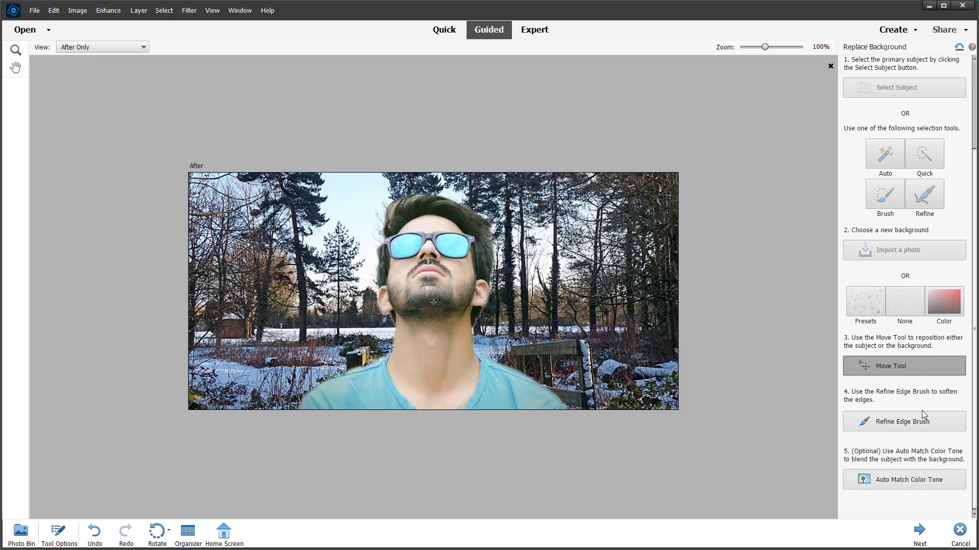
pyautogui.click(914, 428)
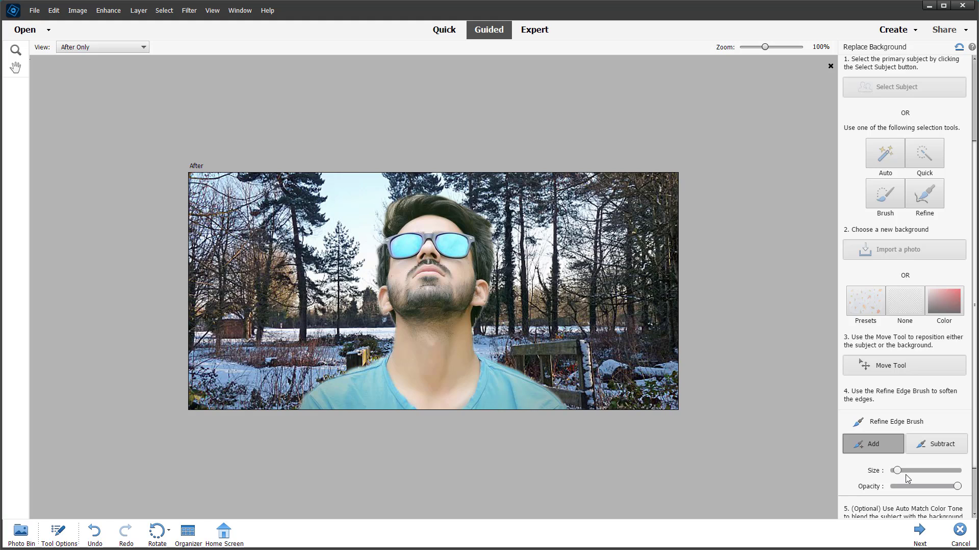
pyautogui.moveTo(488, 238)
pyautogui.mouseDown()
pyautogui.moveTo(518, 250)
pyautogui.moveTo(493, 255)
pyautogui.mouseUp()
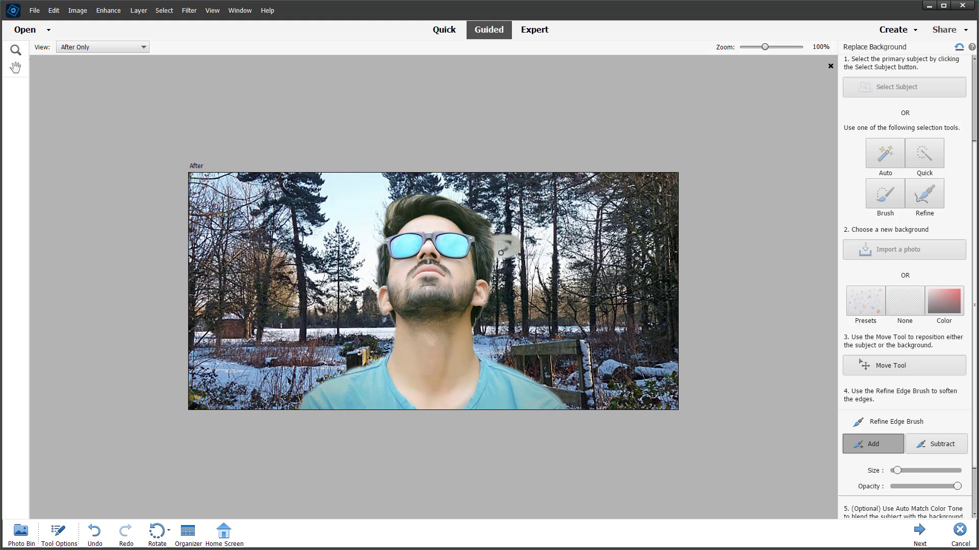
# Erase the stray patch beside the man's head with a larger Refine Edge Brush in Subtract mode, and lower the brush opacity.
pyautogui.click(941, 446)
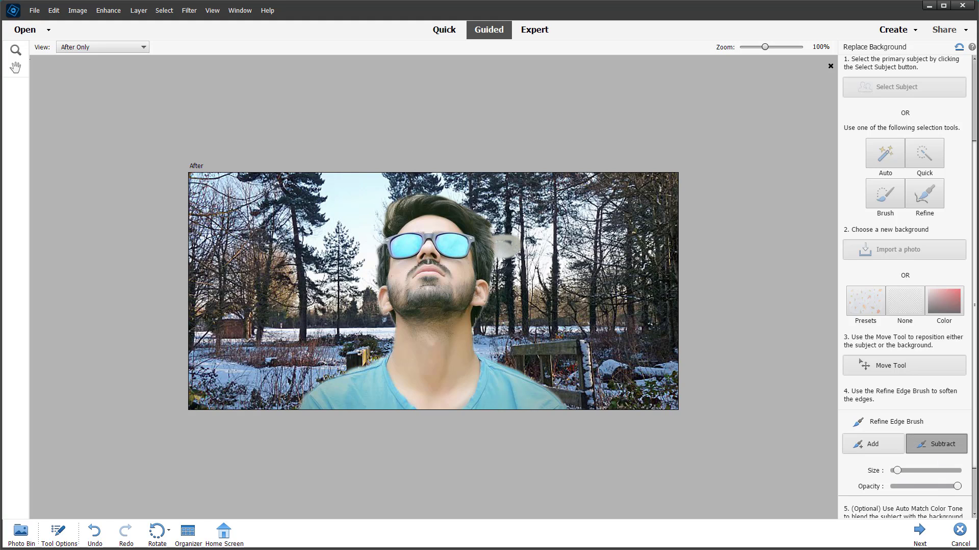
pyautogui.moveTo(500, 244); pyautogui.dragTo(510, 252)
pyautogui.moveTo(896, 470); pyautogui.dragTo(935, 470)
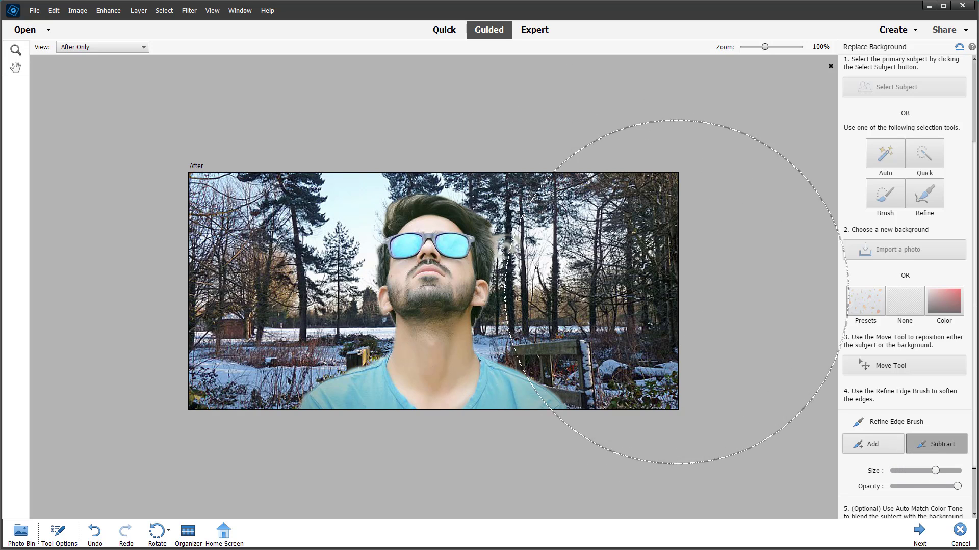
pyautogui.click(908, 471)
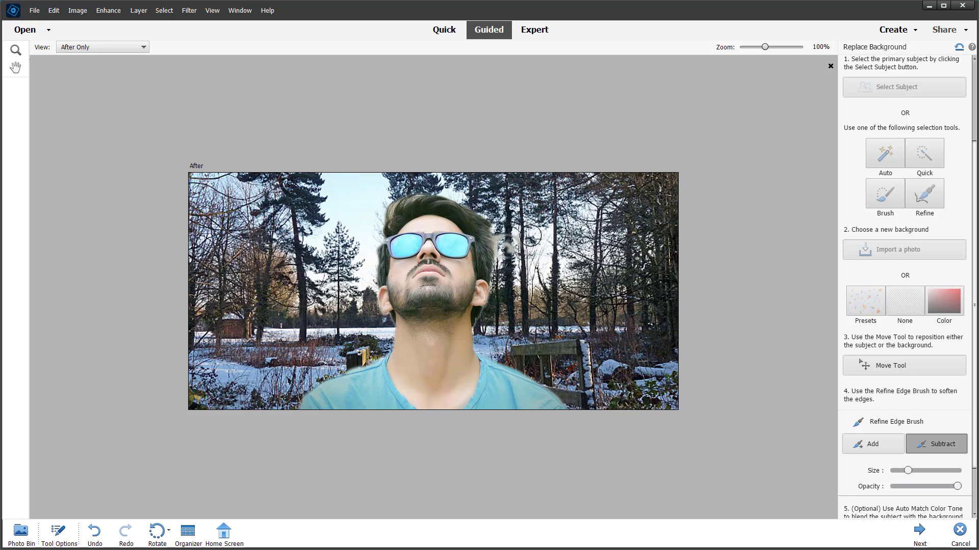
pyautogui.moveTo(530, 236); pyautogui.dragTo(504, 250)
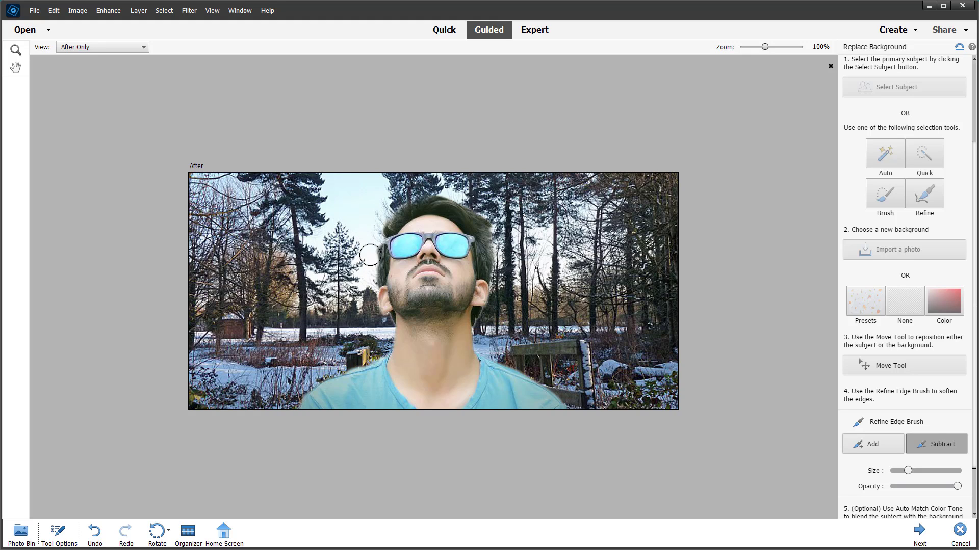
pyautogui.click(932, 487)
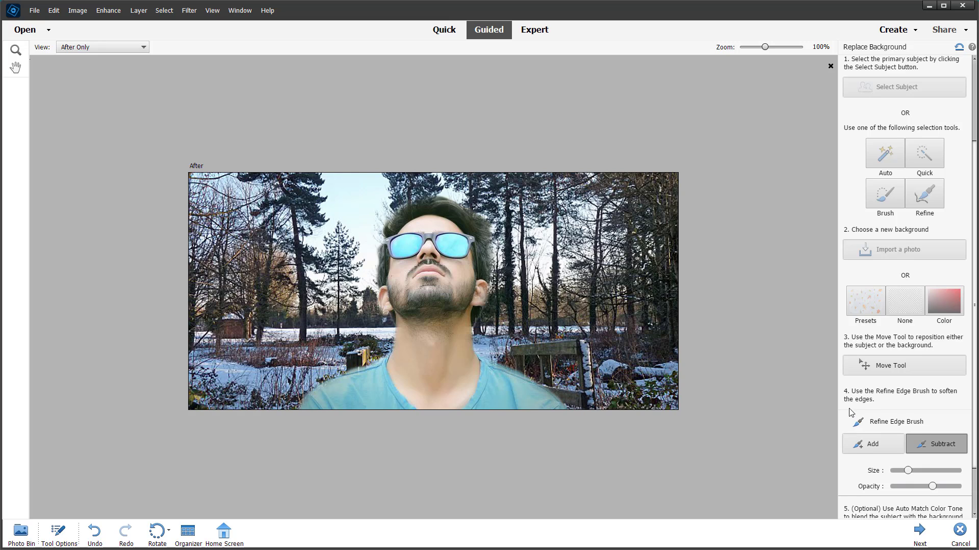
# Try Auto Match Color Tone to blend the man with the forest background, and undo it.
pyautogui.scroll(-2, 873, 403)
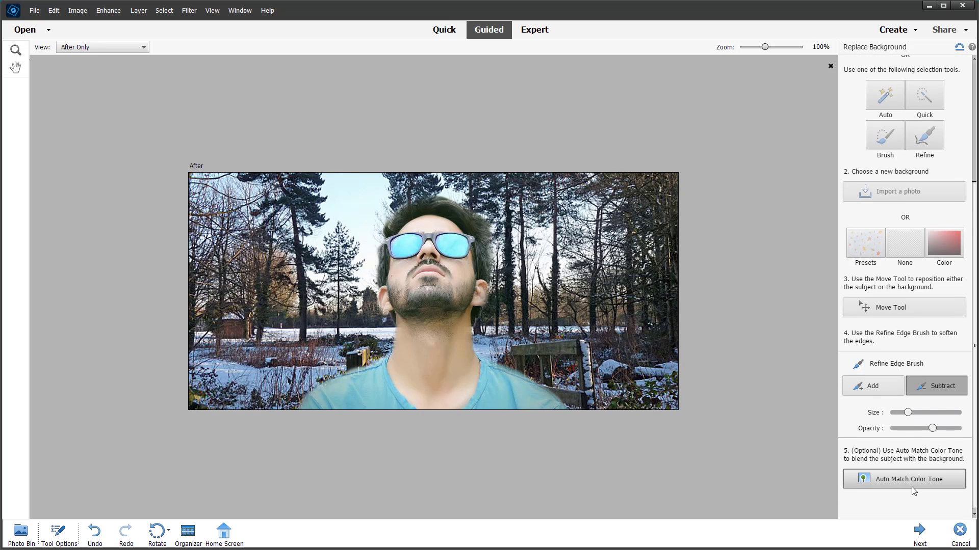
pyautogui.hotkey('ctrl', 'z')
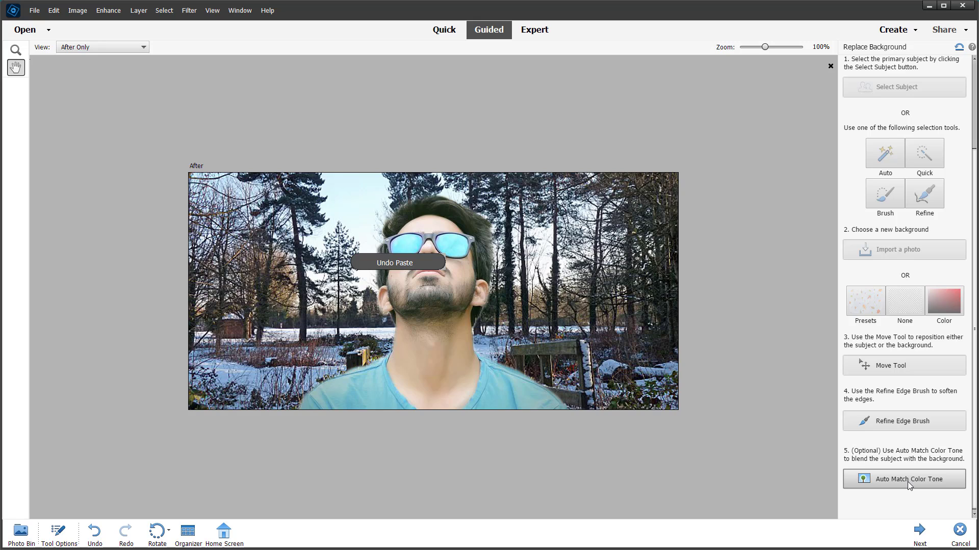